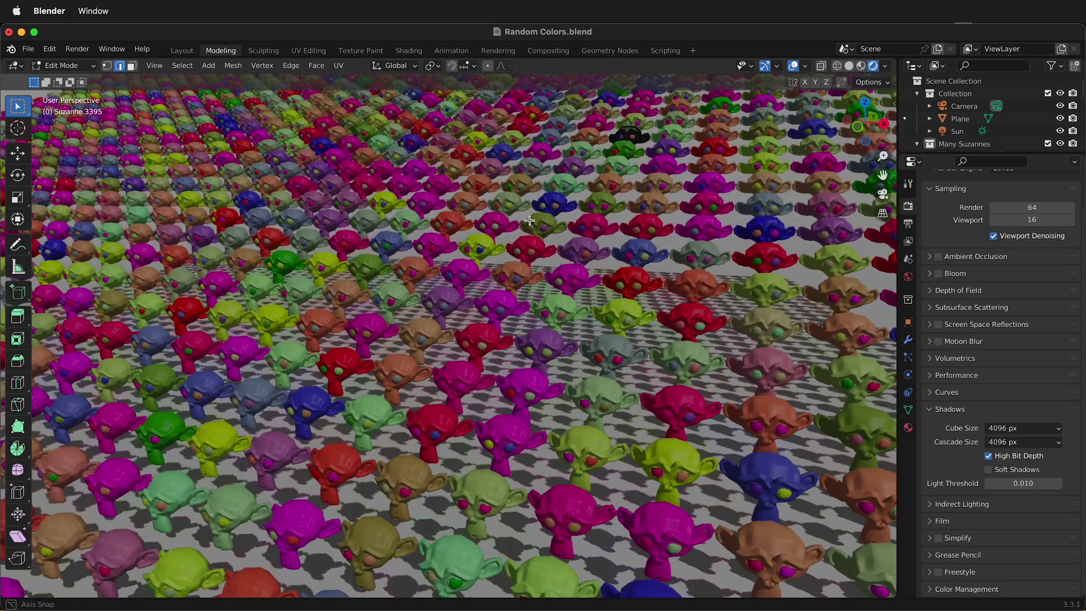
# Orbit around the Suzanne grid, now plain gray in Object Mode.
pyautogui.moveTo(530, 220); pyautogui.dragTo(552, 245, button='middle')
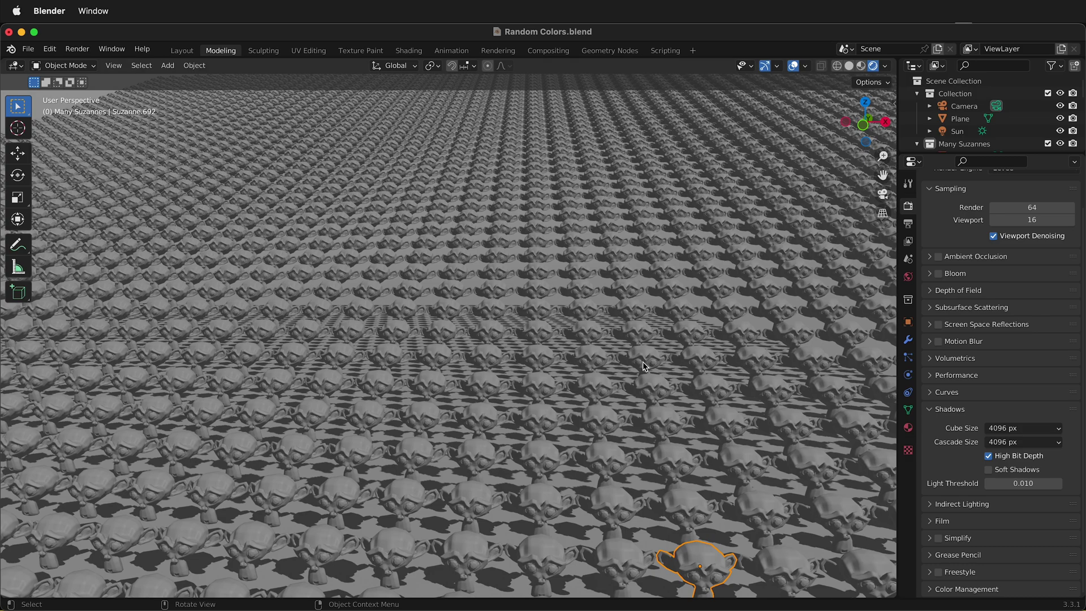
# Switch to the Shading workspace and frame the Principled BSDF and Material Output nodes.
pyautogui.click(408, 51)
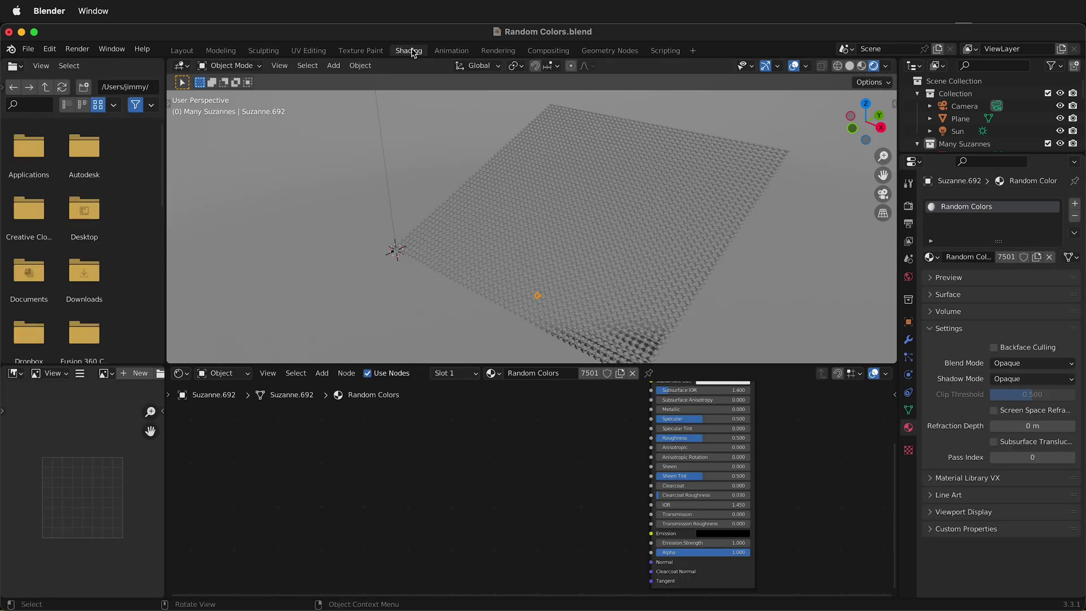
pyautogui.scroll(-1, 570, 493)
pyautogui.scroll(-1, 533, 415)
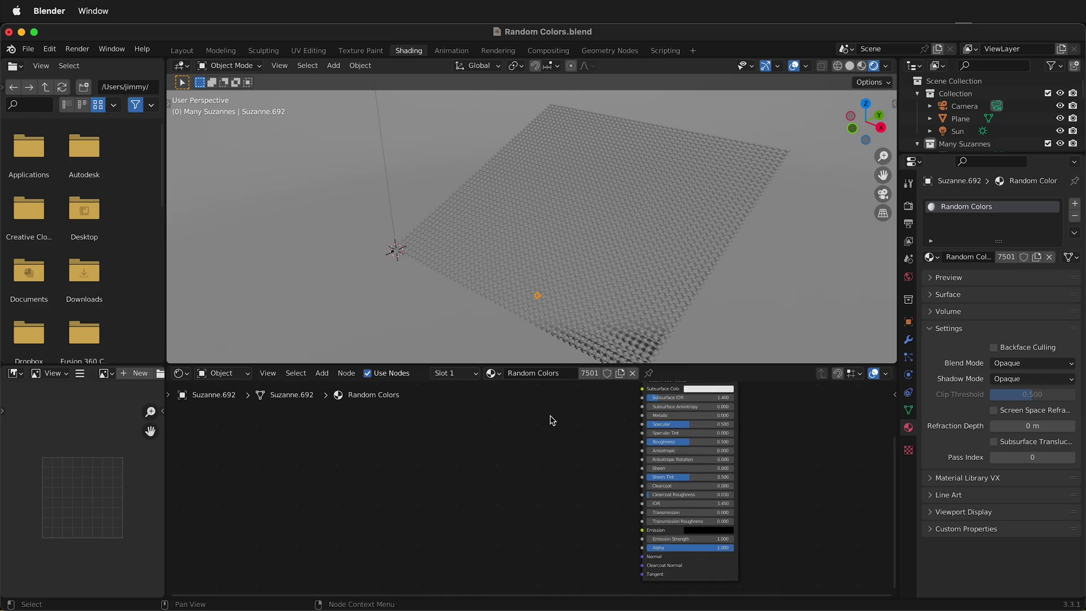
pyautogui.scroll(-1, 535, 487)
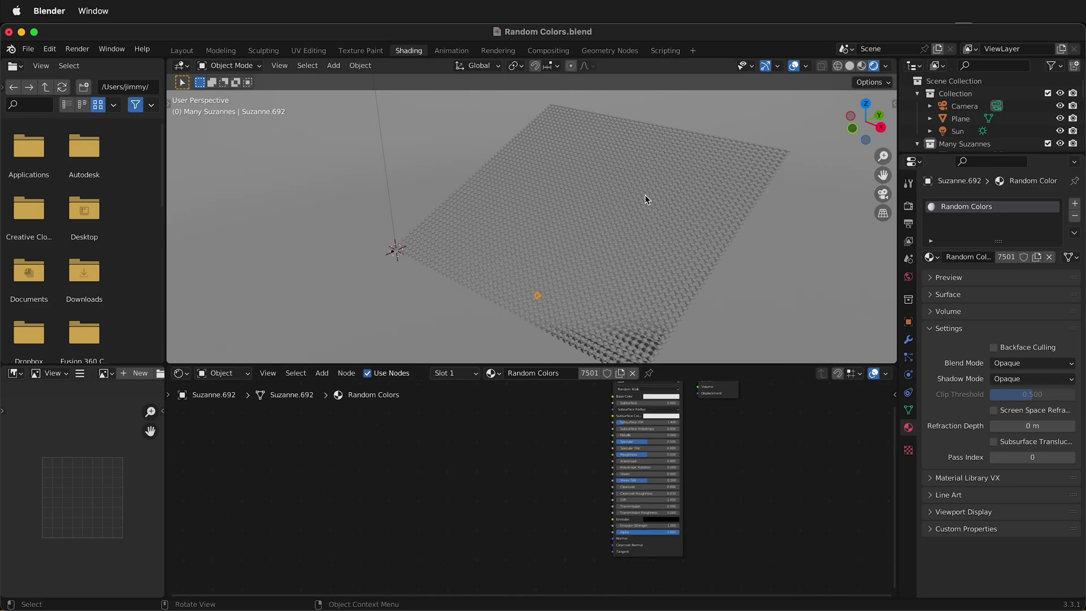
pyautogui.scroll(6, 645, 195)
pyautogui.scroll(5, 582, 244)
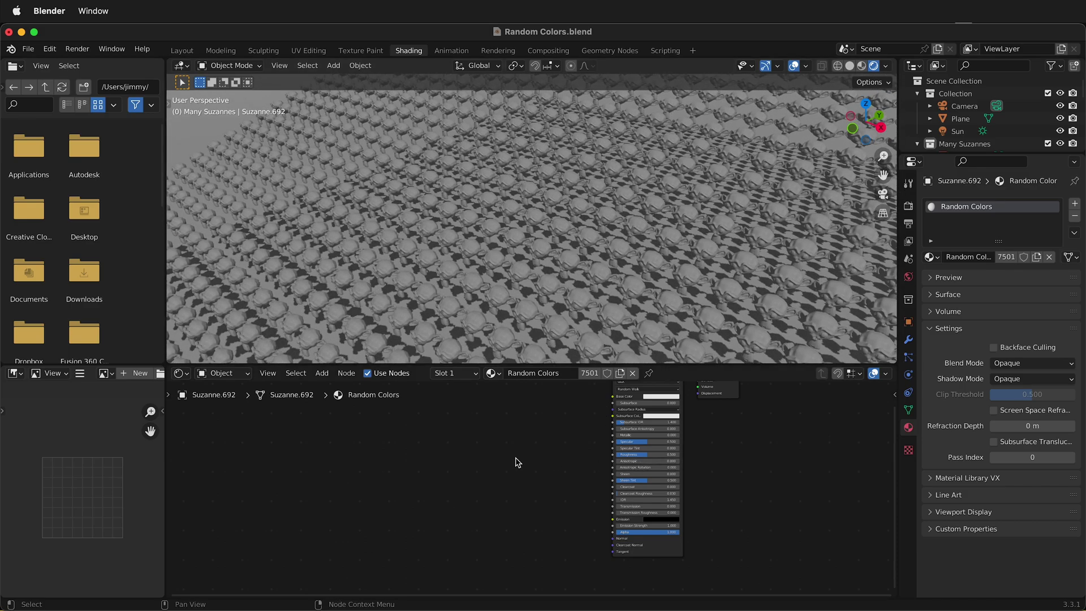
pyautogui.scroll(3, 495, 470)
pyautogui.scroll(5, 605, 478)
pyautogui.hscroll(5, 606, 478)
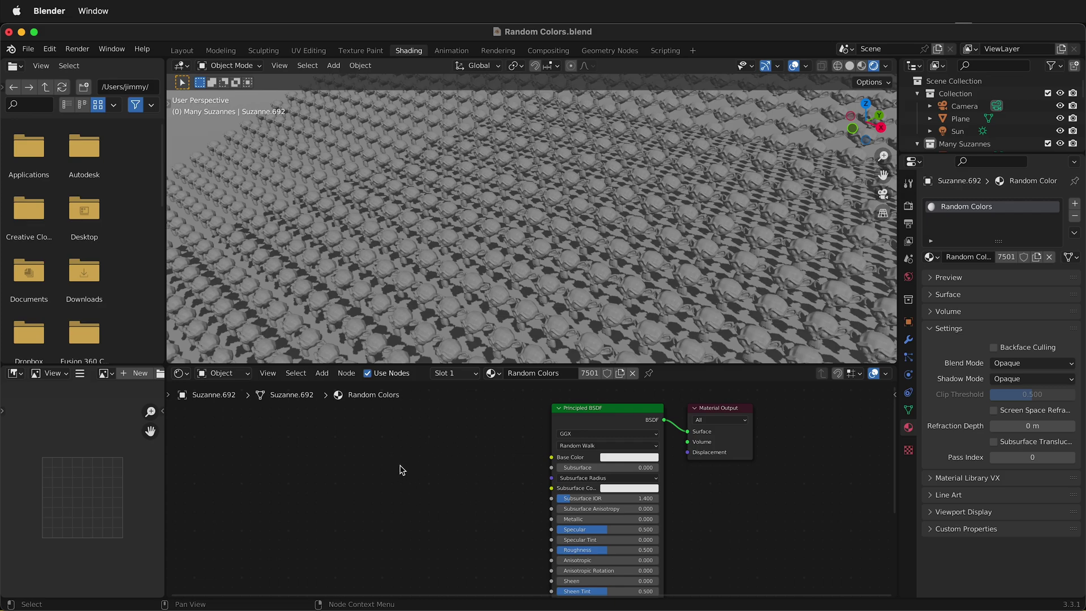
# Add a ColorRamp feeding Base Color, with its black stop moved to 0.620.
pyautogui.hotkey('shift', 'a')
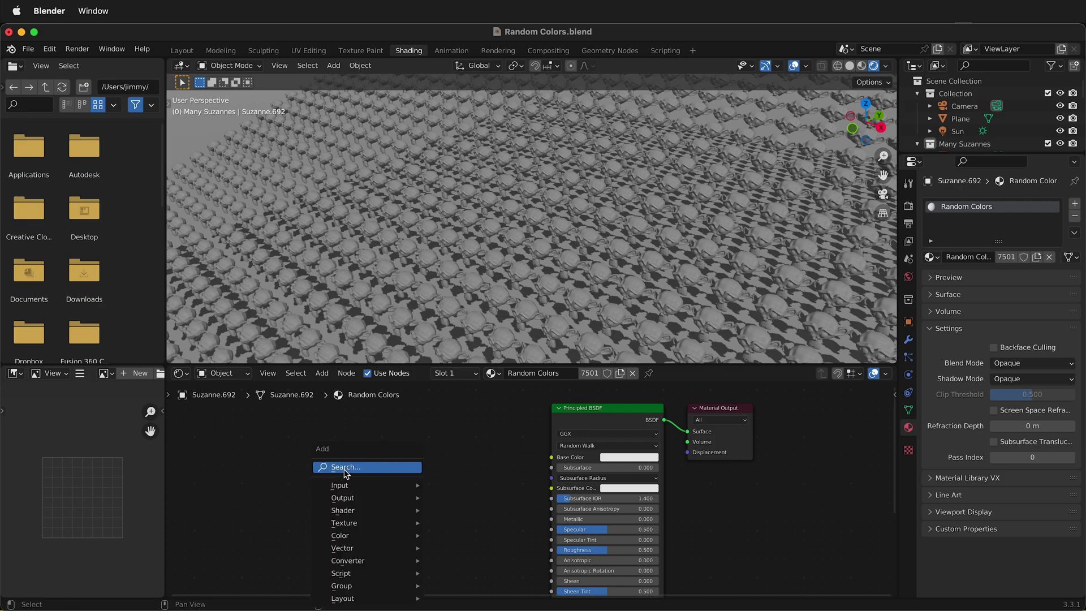
pyautogui.click(347, 474)
pyautogui.write('colo')
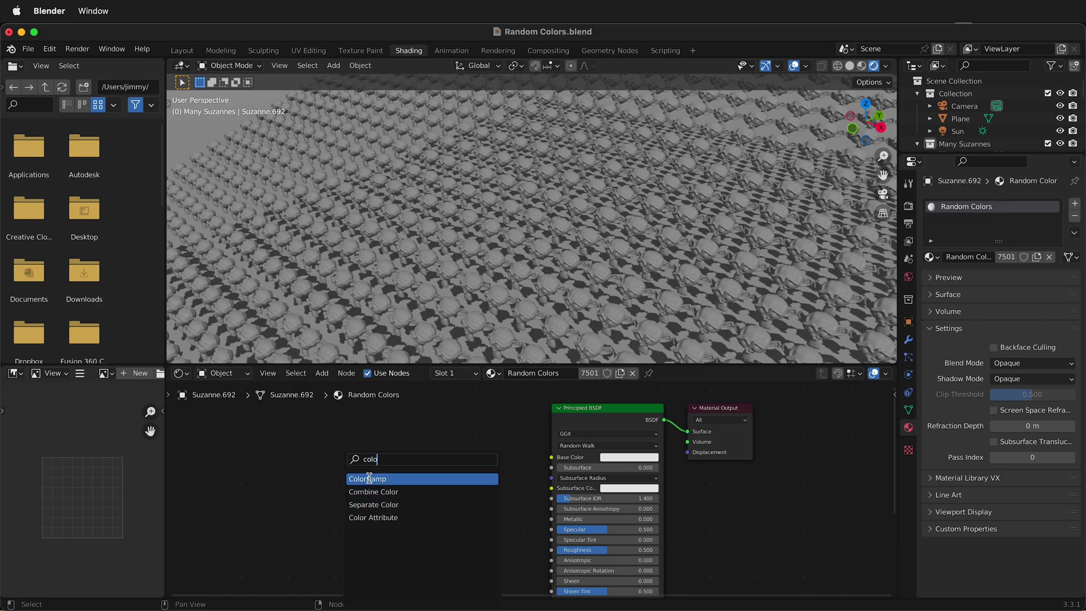
pyautogui.click(369, 478)
pyautogui.click(396, 459)
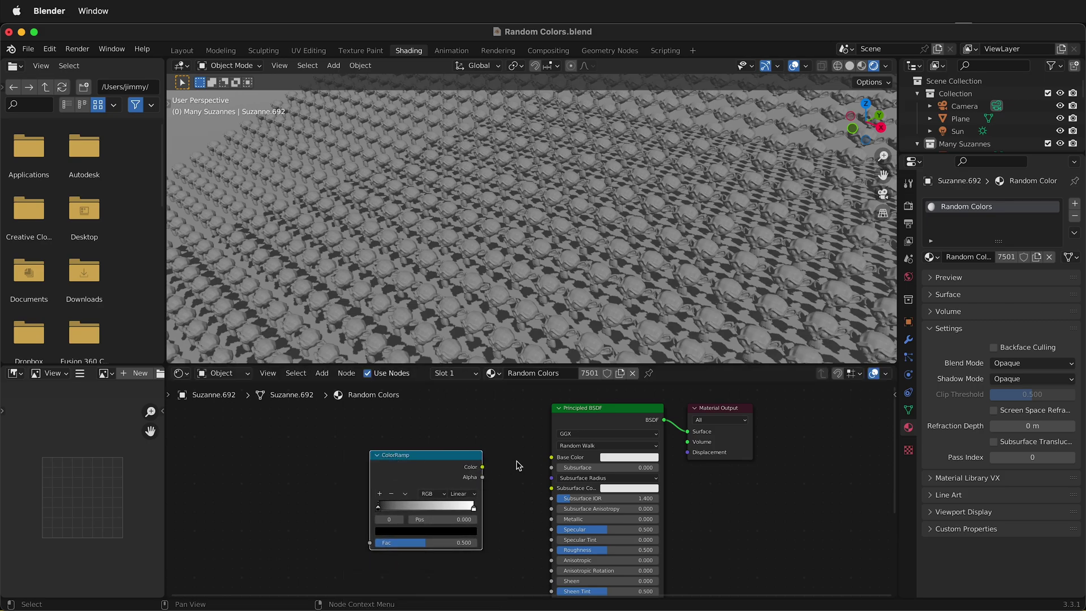
pyautogui.moveTo(483, 468); pyautogui.dragTo(551, 458)
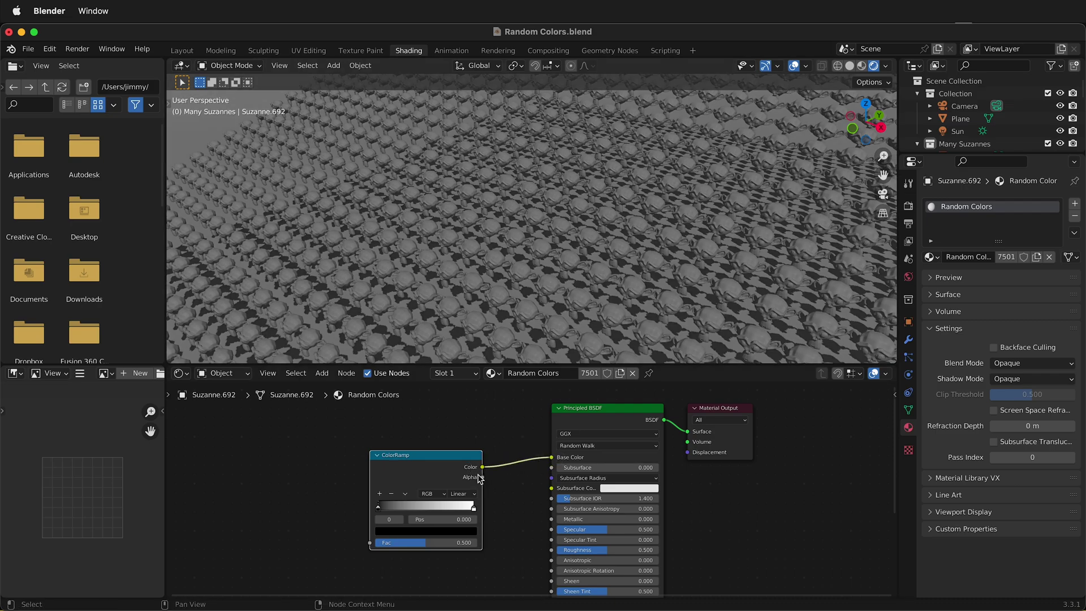
pyautogui.moveTo(379, 509); pyautogui.dragTo(356, 511)
pyautogui.moveTo(431, 457); pyautogui.dragTo(457, 443)
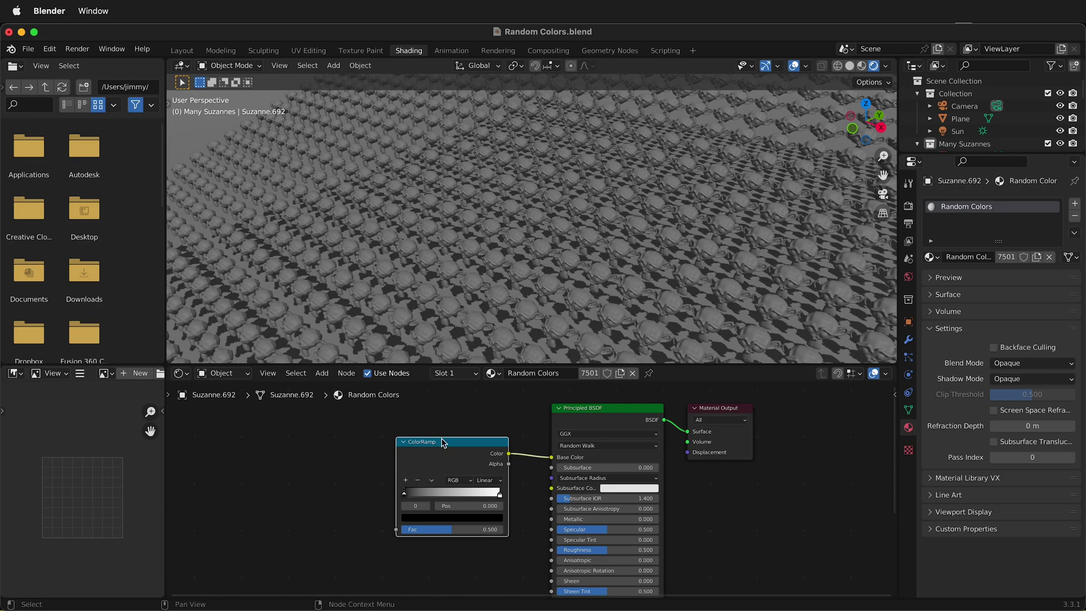
# Add an Object Info node and link its Random output to the ColorRamp Fac.
pyautogui.click(359, 471)
pyautogui.hotkey('shift', 'a')
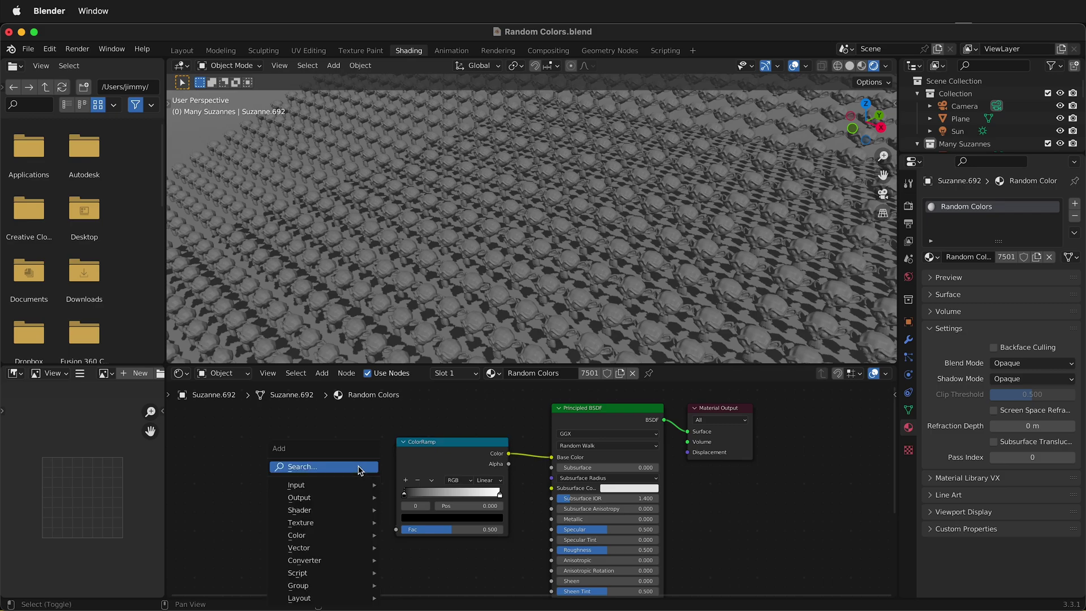
pyautogui.click(357, 469)
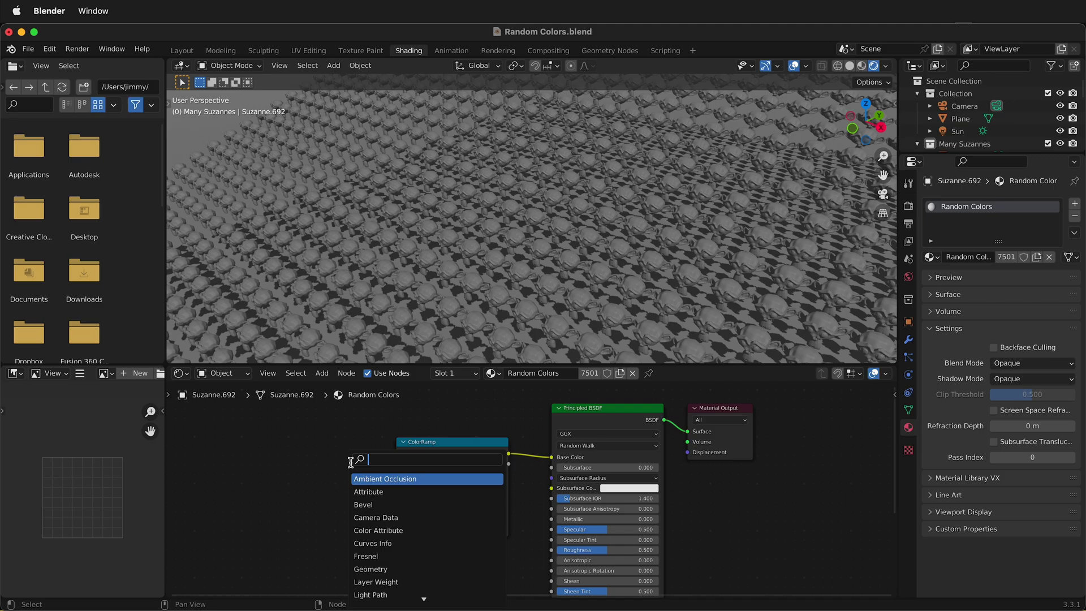
pyautogui.write('random')
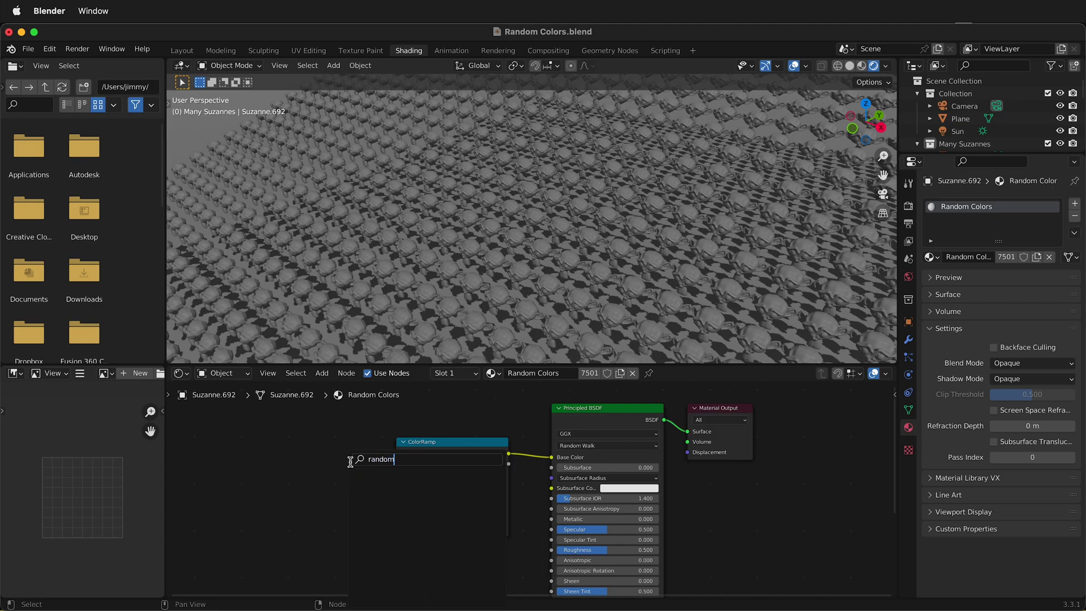
pyautogui.press('BackSpace')
pyautogui.press('BackSpace')
pyautogui.press('BackSpace')
pyautogui.press('BackSpace')
pyautogui.press('BackSpace')
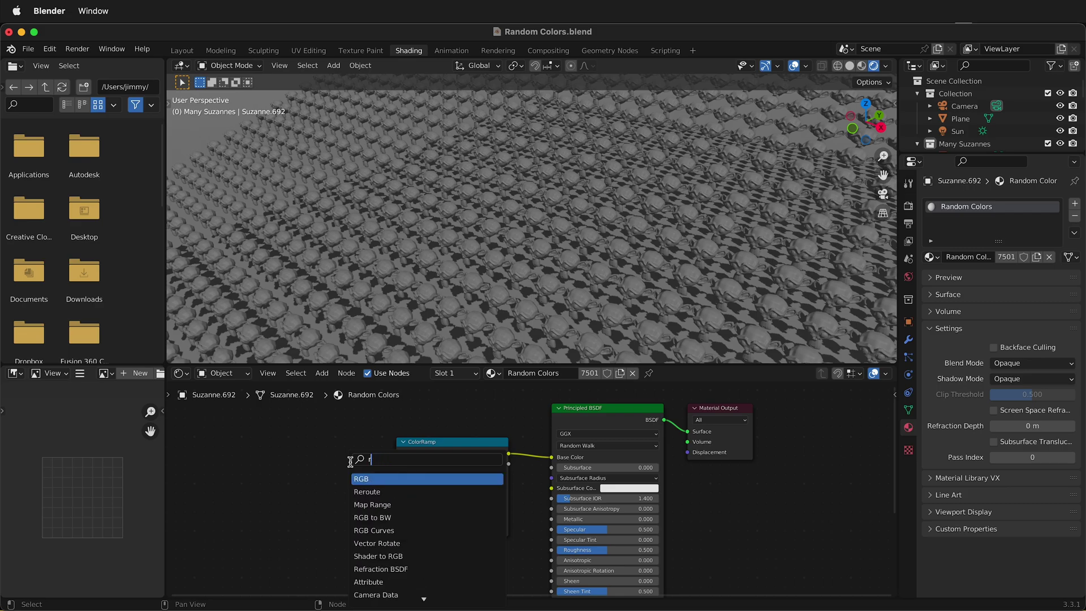
pyautogui.press('BackSpace')
pyautogui.write('object')
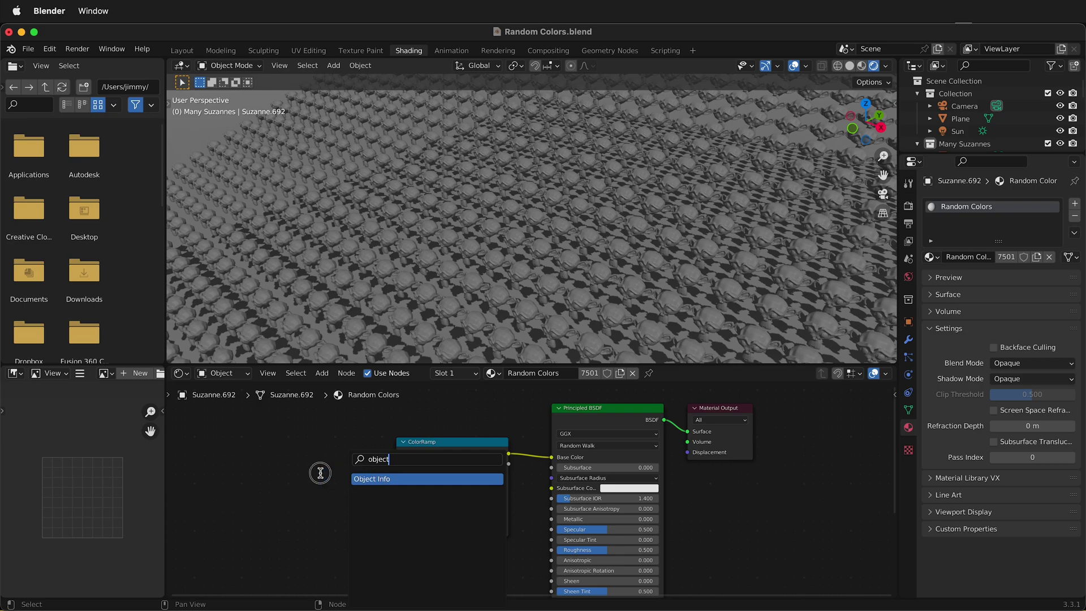
pyautogui.click(380, 482)
pyautogui.click(278, 464)
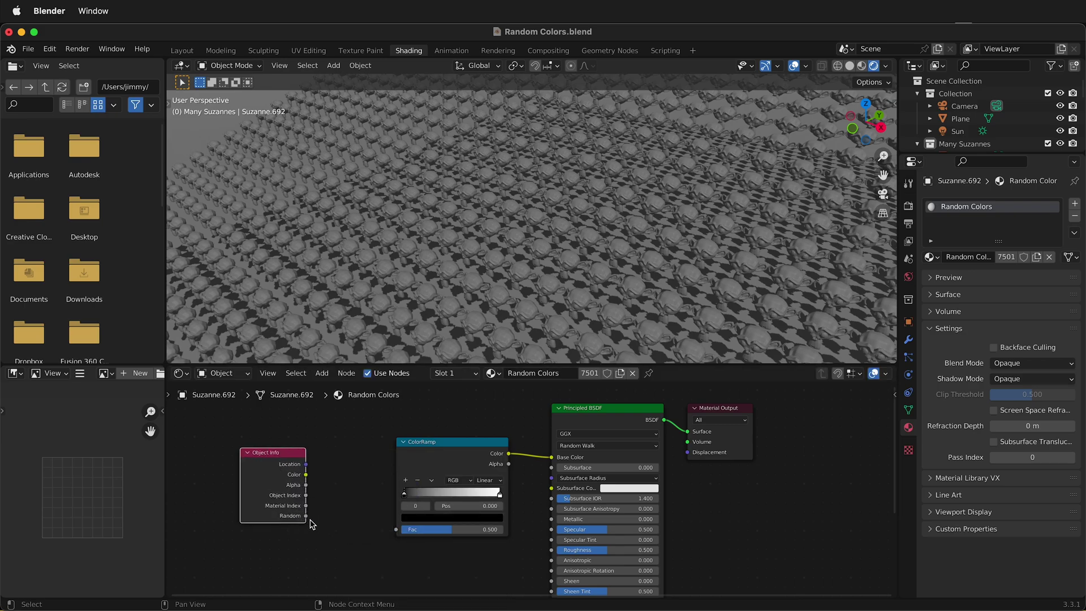
pyautogui.moveTo(306, 517); pyautogui.dragTo(397, 534)
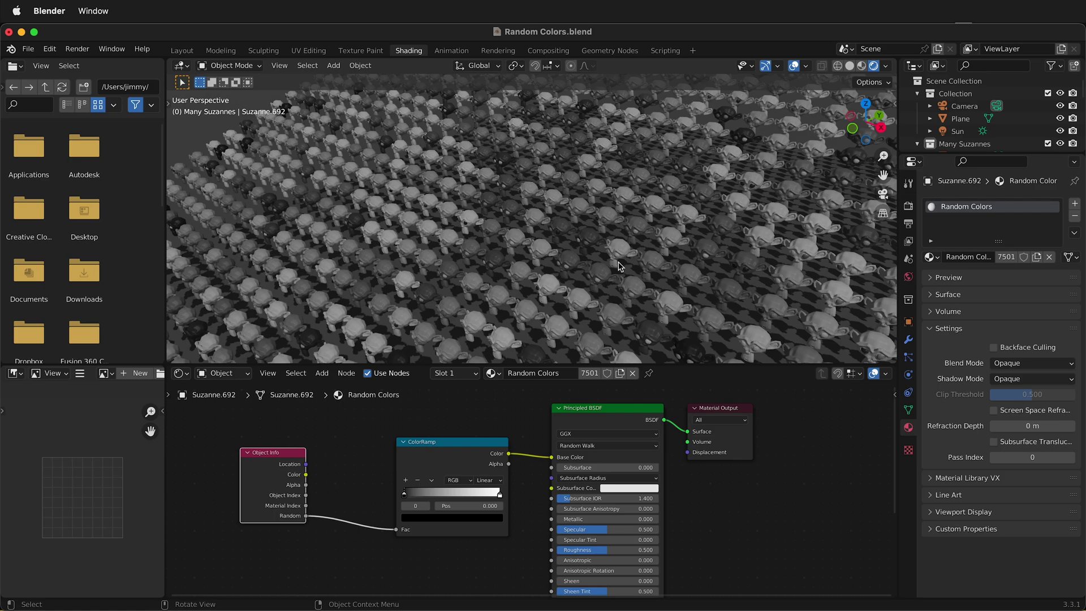
# Select a Suzanne, nudge the ColorRamp node left, and turn the white stop magenta.
pyautogui.moveTo(662, 284)
pyautogui.mouseDown(button='middle')
pyautogui.moveTo(709, 247)
pyautogui.moveTo(724, 252)
pyautogui.mouseUp(button='middle')
pyautogui.click(725, 252)
pyautogui.moveTo(406, 499)
pyautogui.mouseDown()
pyautogui.moveTo(413, 493)
pyautogui.moveTo(389, 497)
pyautogui.moveTo(436, 496)
pyautogui.moveTo(389, 496)
pyautogui.mouseUp()
pyautogui.click(404, 500)
pyautogui.moveTo(482, 497)
pyautogui.mouseDown()
pyautogui.moveTo(450, 495)
pyautogui.moveTo(501, 498)
pyautogui.moveTo(485, 509)
pyautogui.mouseUp()
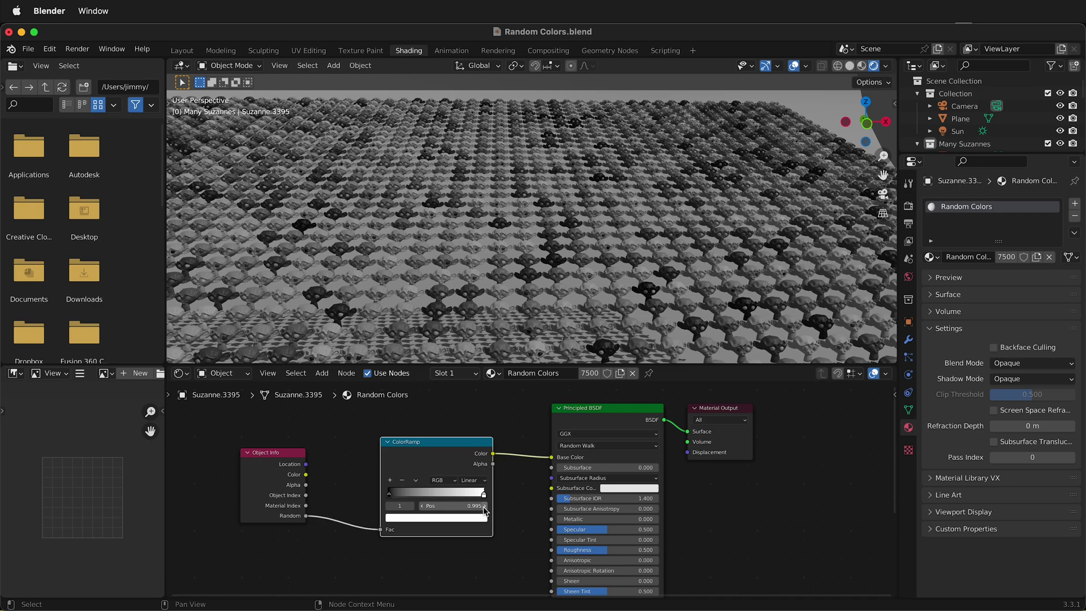
pyautogui.click(477, 517)
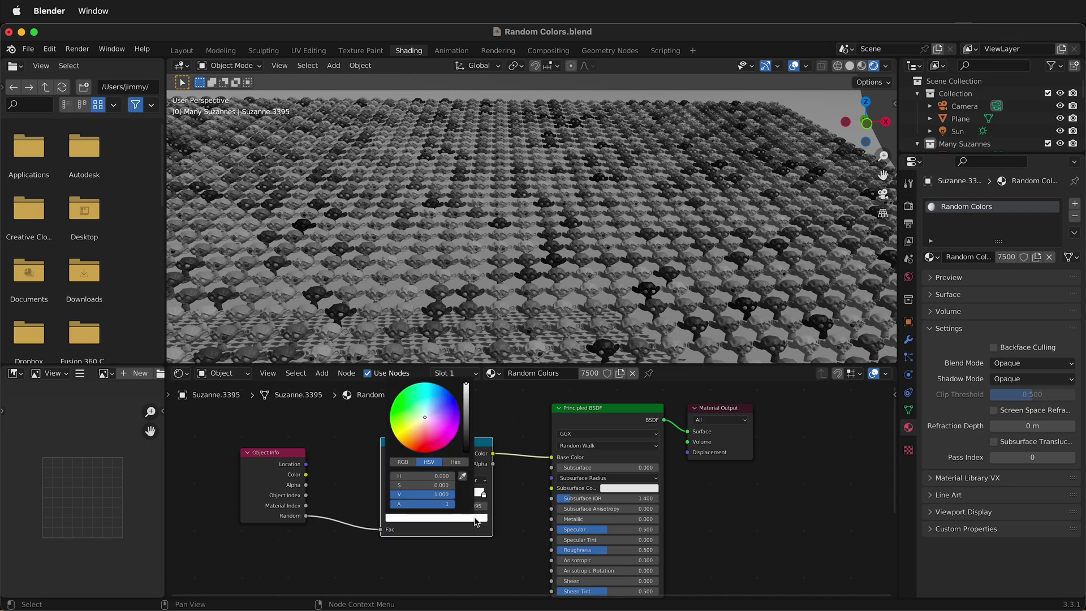
pyautogui.click(455, 436)
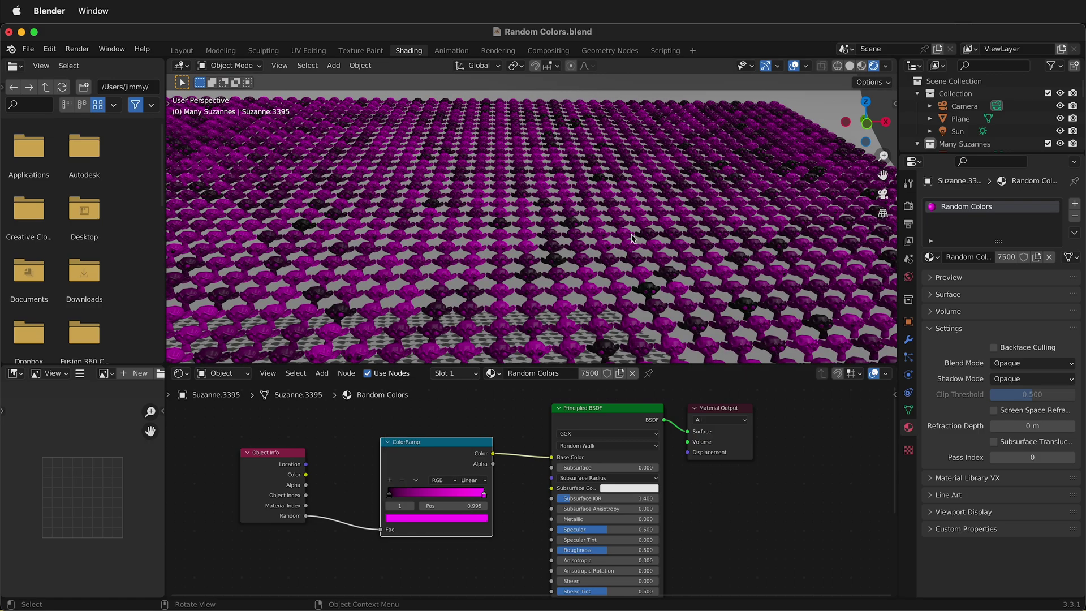
# Turn the black end stop of the ramp green.
pyautogui.click(395, 496)
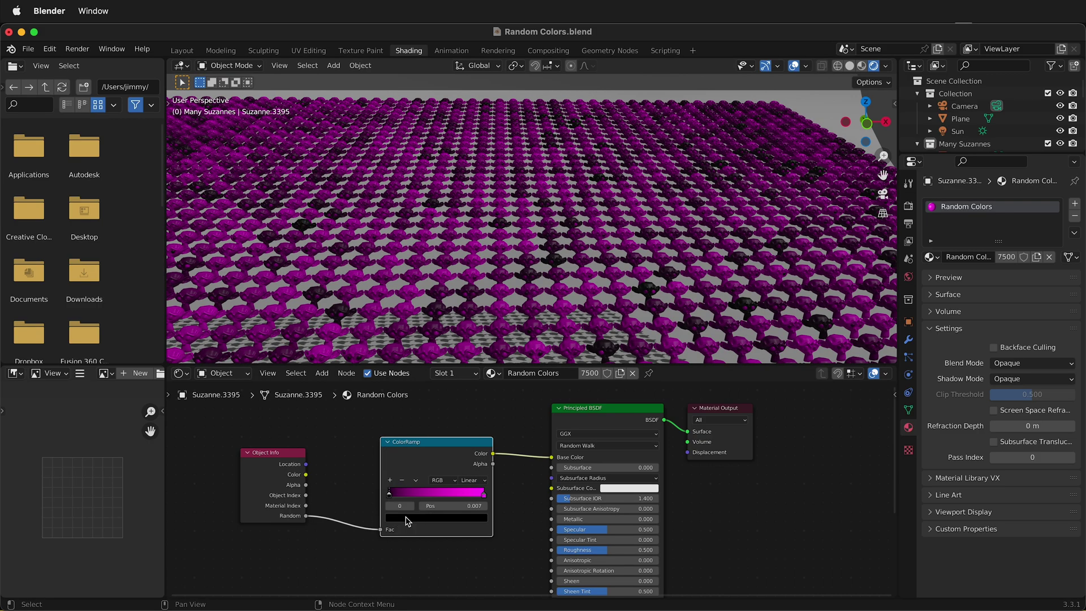
pyautogui.click(402, 517)
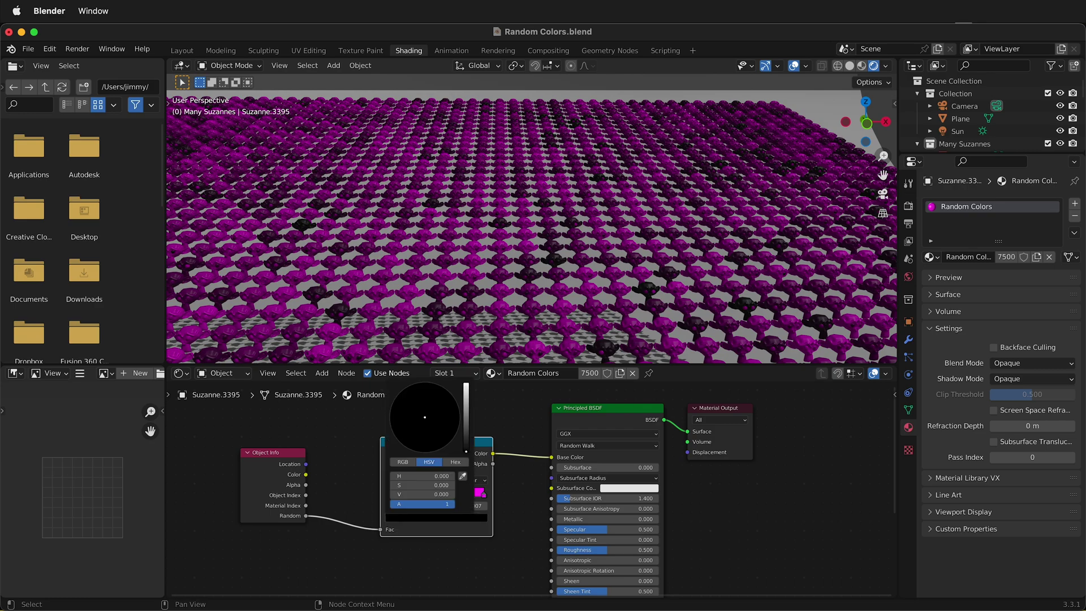
pyautogui.moveTo(466, 451)
pyautogui.mouseDown()
pyautogui.moveTo(466, 391)
pyautogui.moveTo(466, 404)
pyautogui.moveTo(397, 396)
pyautogui.mouseUp()
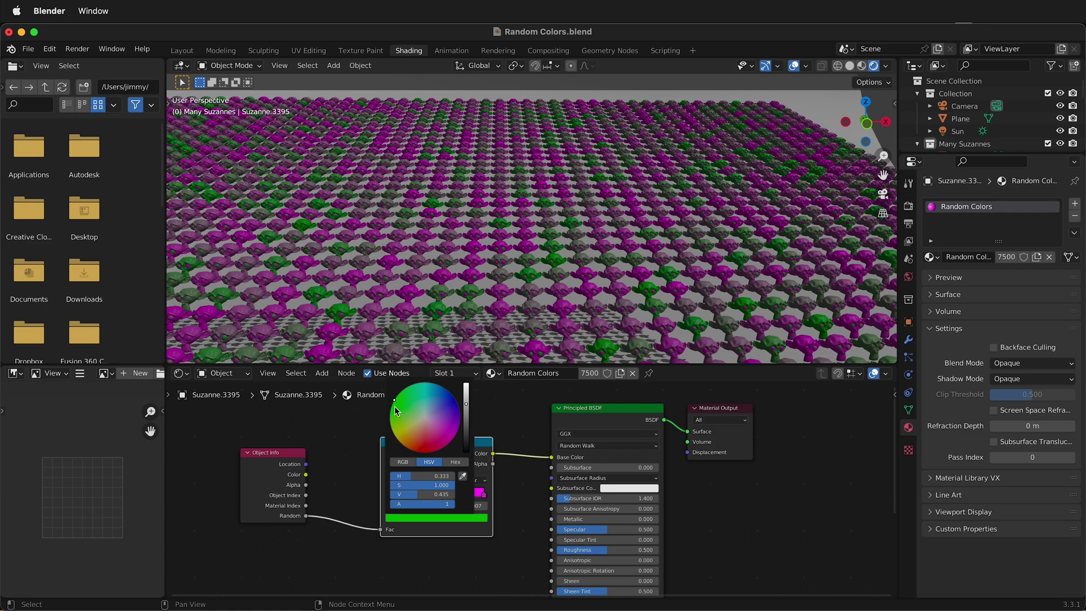
# Add a middle ColorRamp stop coloured yellow-green.
pyautogui.click(390, 480)
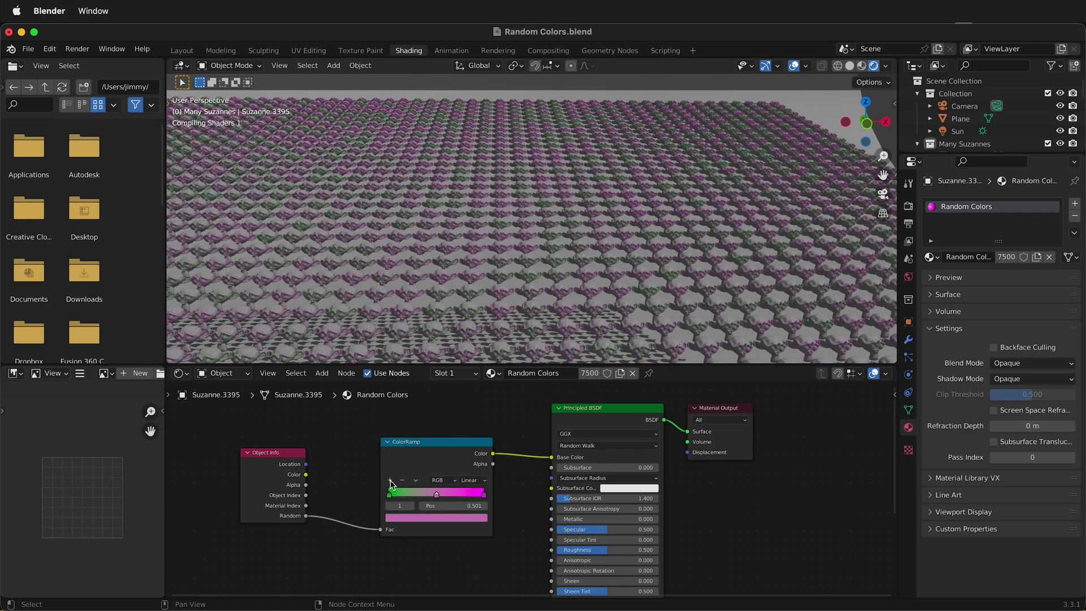
pyautogui.click(436, 517)
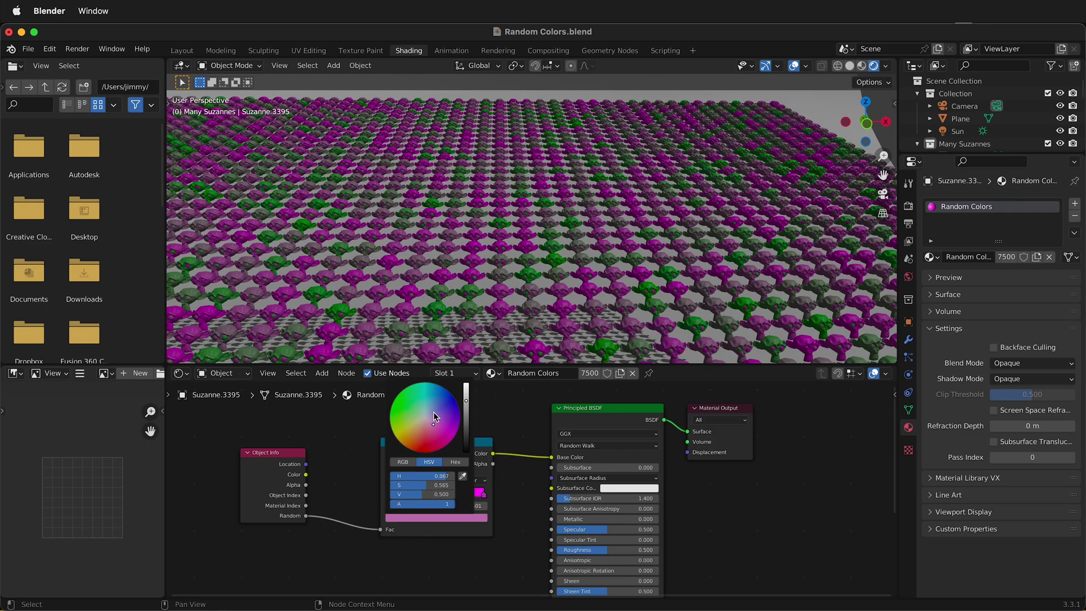
pyautogui.moveTo(433, 412); pyautogui.dragTo(392, 431)
pyautogui.keyDown('ctrl'); pyautogui.scroll(10, 392, 431); pyautogui.keyUp('ctrl')
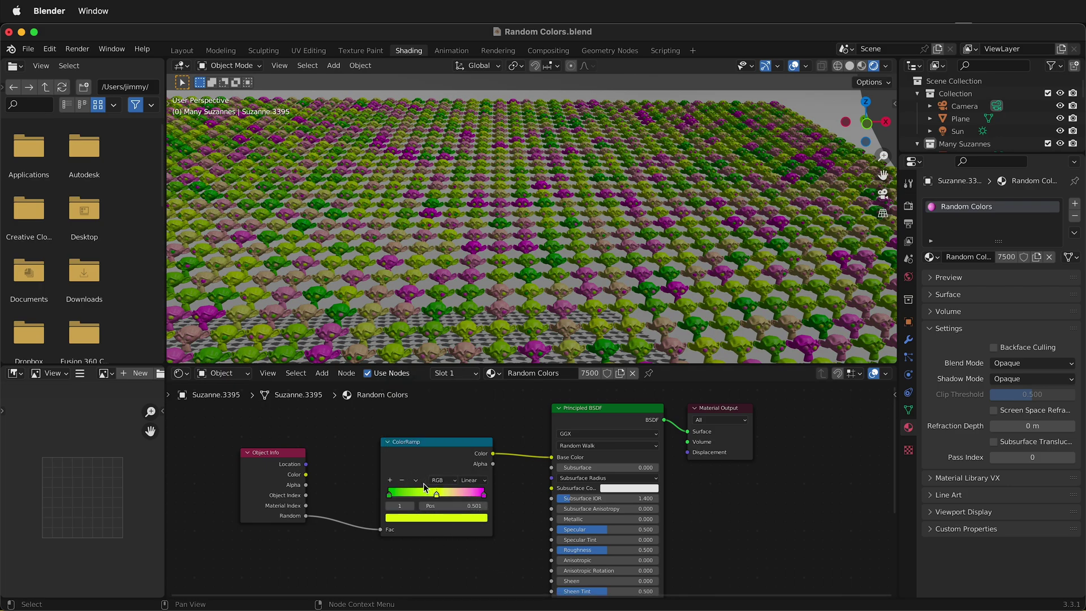
# Add a blue stop between the first two, then add a teal stop.
pyautogui.click(390, 480)
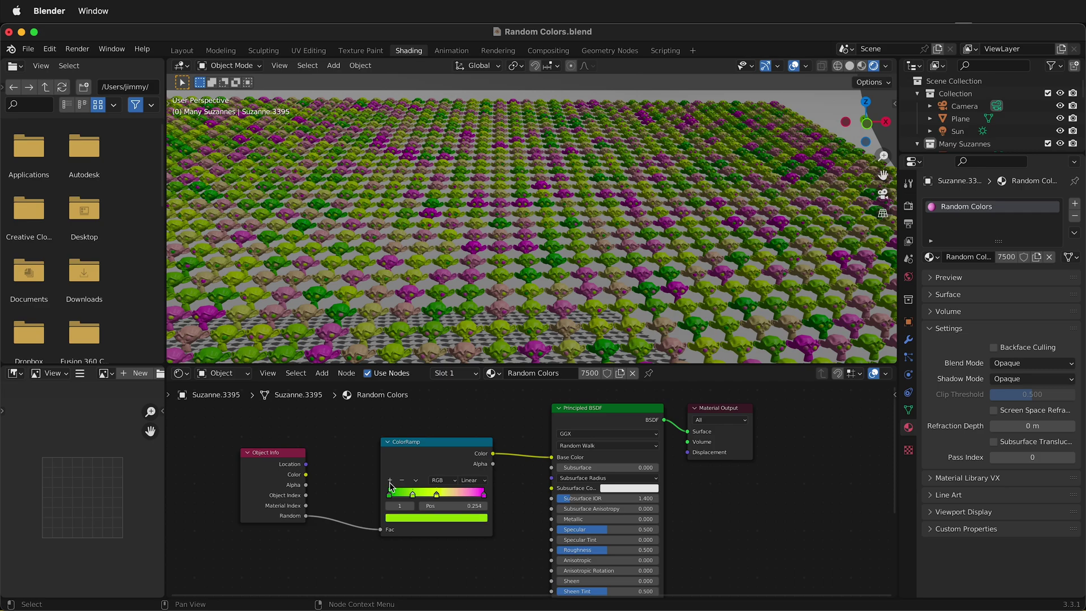
pyautogui.click(445, 519)
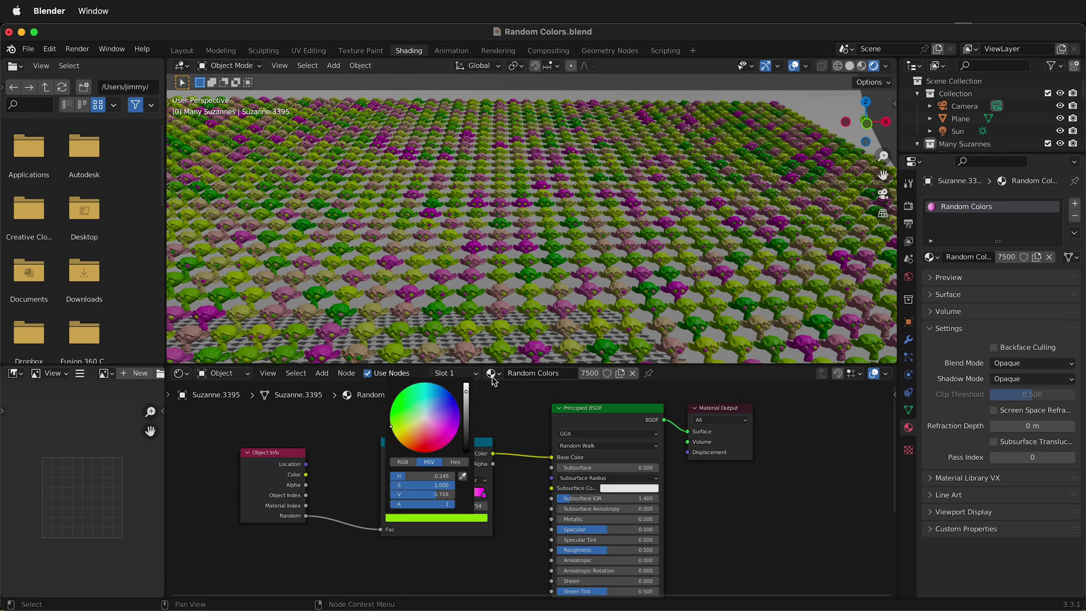
pyautogui.click(459, 408)
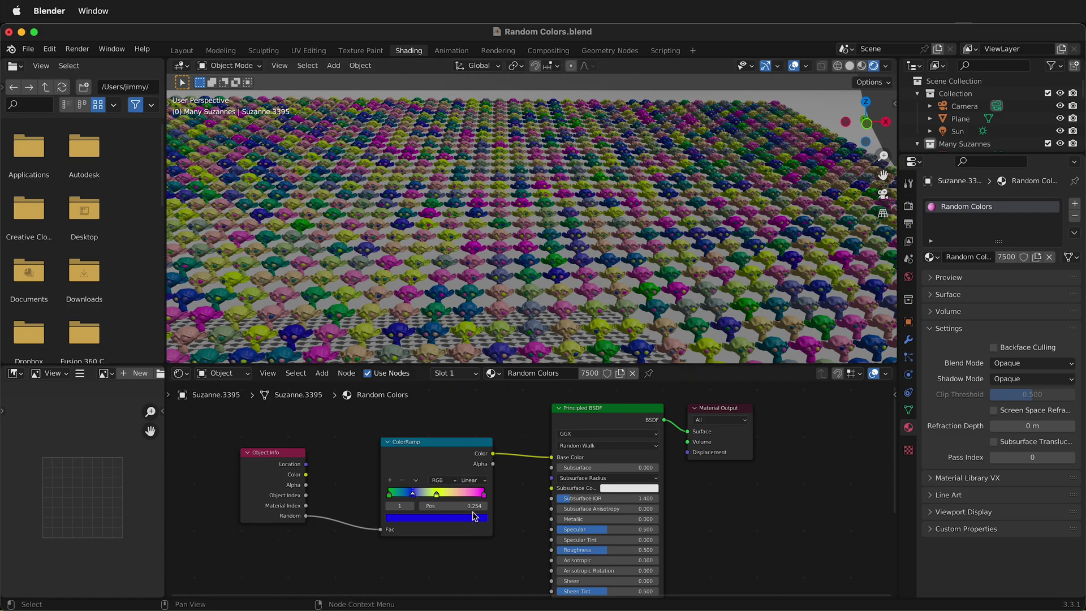
pyautogui.keyDown('ctrl'); pyautogui.click(401, 491); pyautogui.keyUp('ctrl')
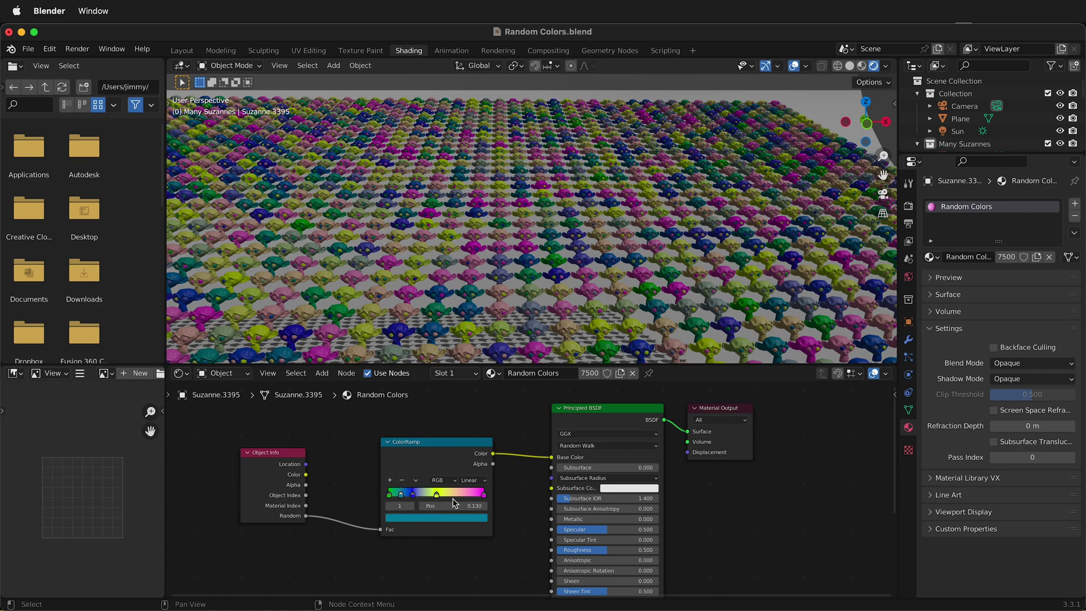
# Slide the teal stop to about 0.75 and give it a vivid red colour.
pyautogui.moveTo(401, 496); pyautogui.dragTo(460, 496)
pyautogui.click(471, 519)
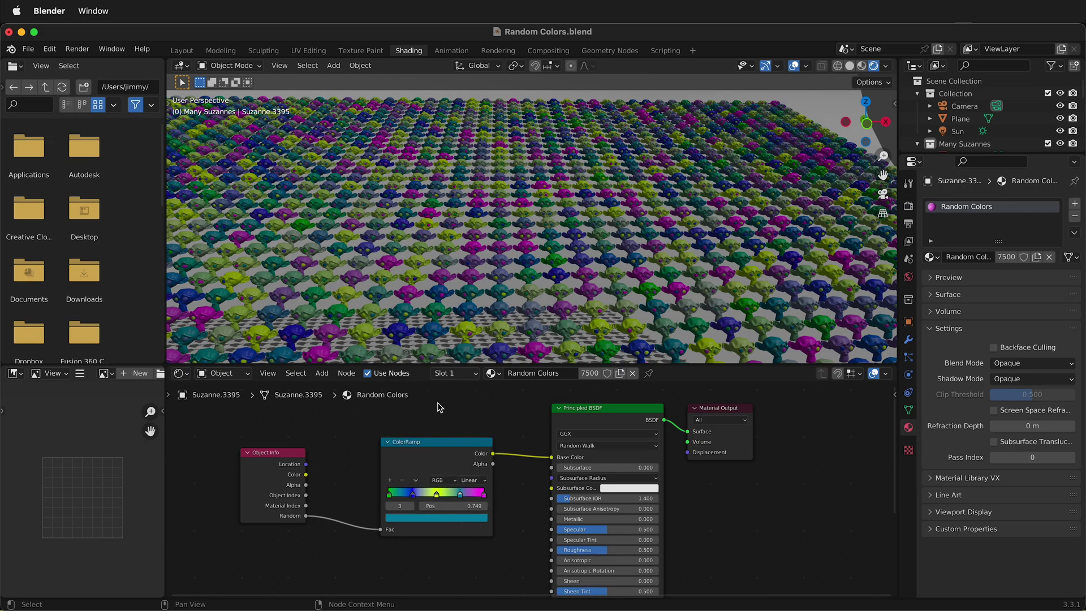
pyautogui.click(450, 518)
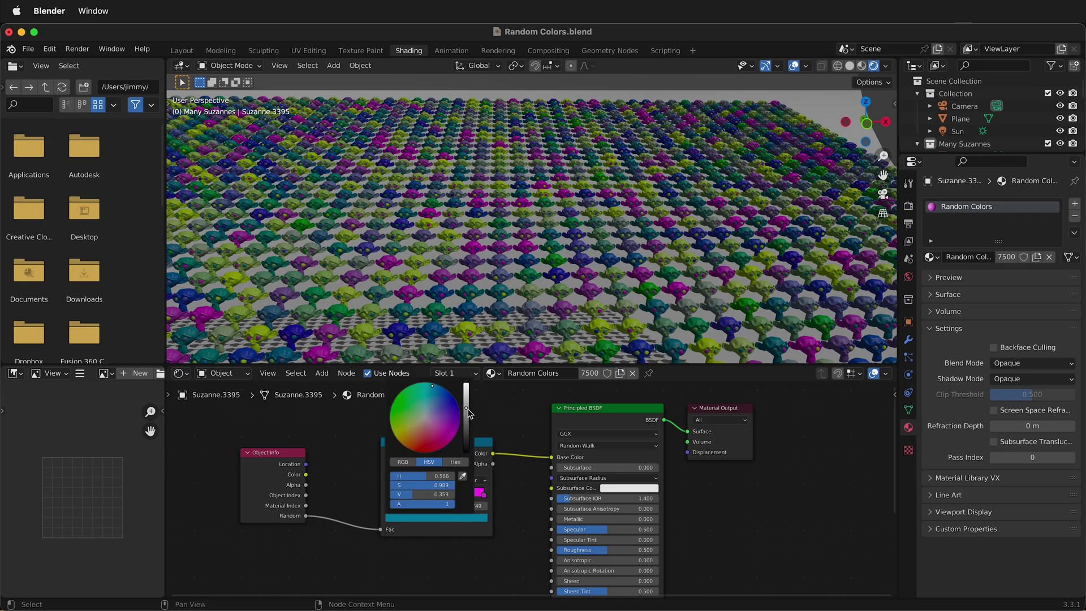
pyautogui.moveTo(467, 407)
pyautogui.mouseDown()
pyautogui.moveTo(467, 384)
pyautogui.moveTo(401, 397)
pyautogui.moveTo(455, 422)
pyautogui.moveTo(424, 450)
pyautogui.mouseUp()
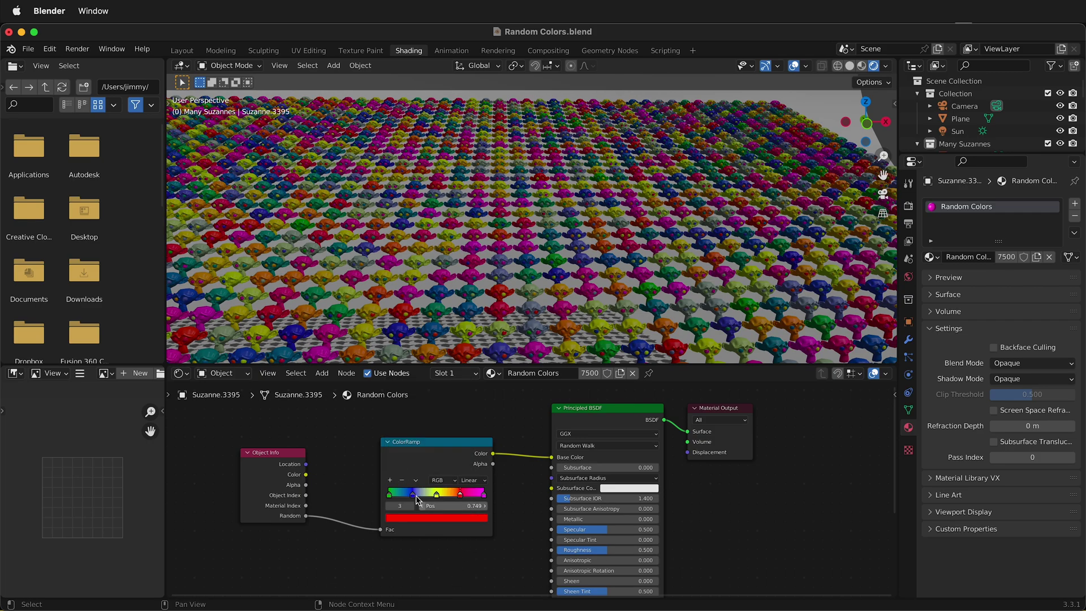
# Add a stop at 0.625 and colour it cyan.
pyautogui.click(391, 481)
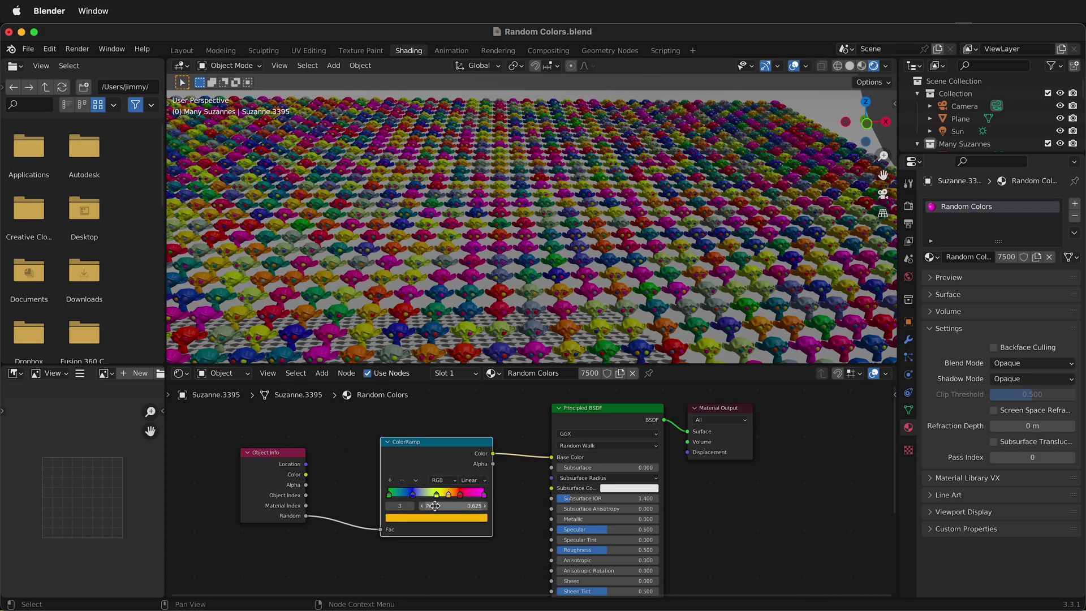
pyautogui.click(477, 519)
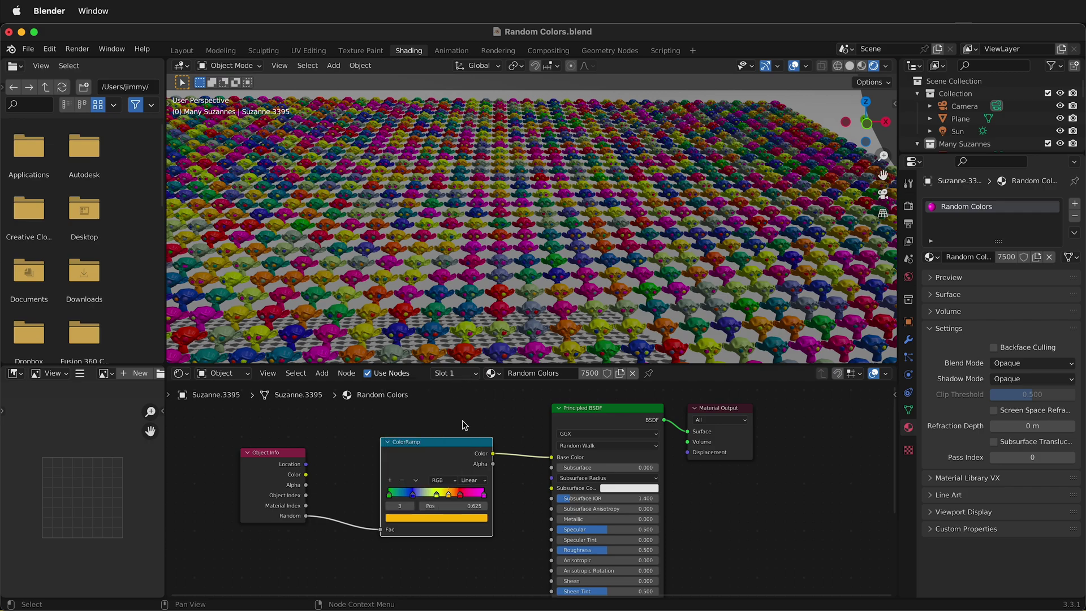
pyautogui.click(448, 518)
pyautogui.moveTo(399, 440); pyautogui.dragTo(426, 382)
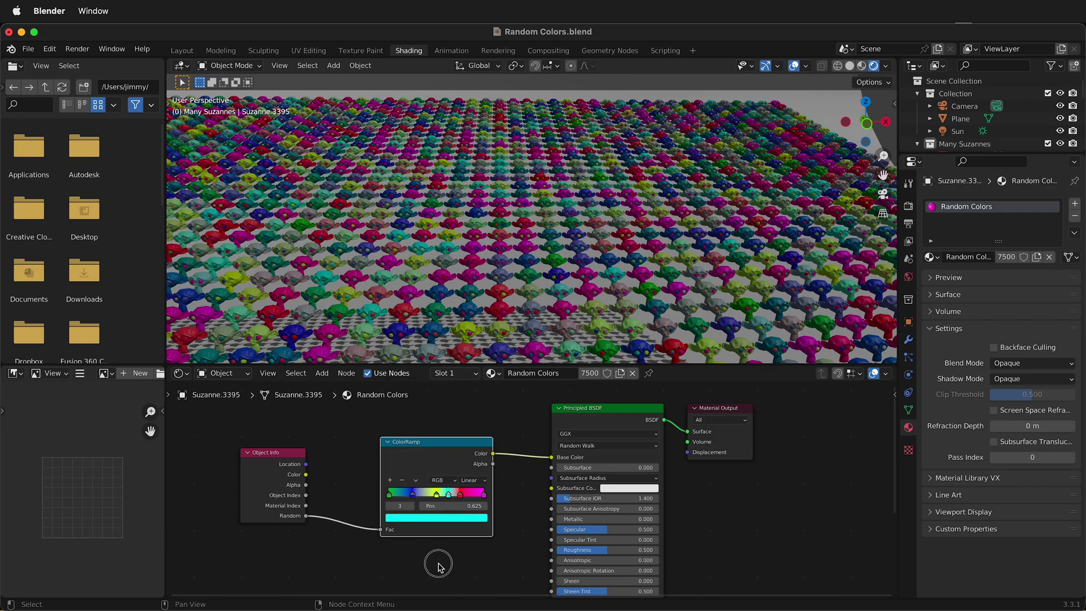
# Add another stop at 0.134 and colour it salmon.
pyautogui.click(390, 481)
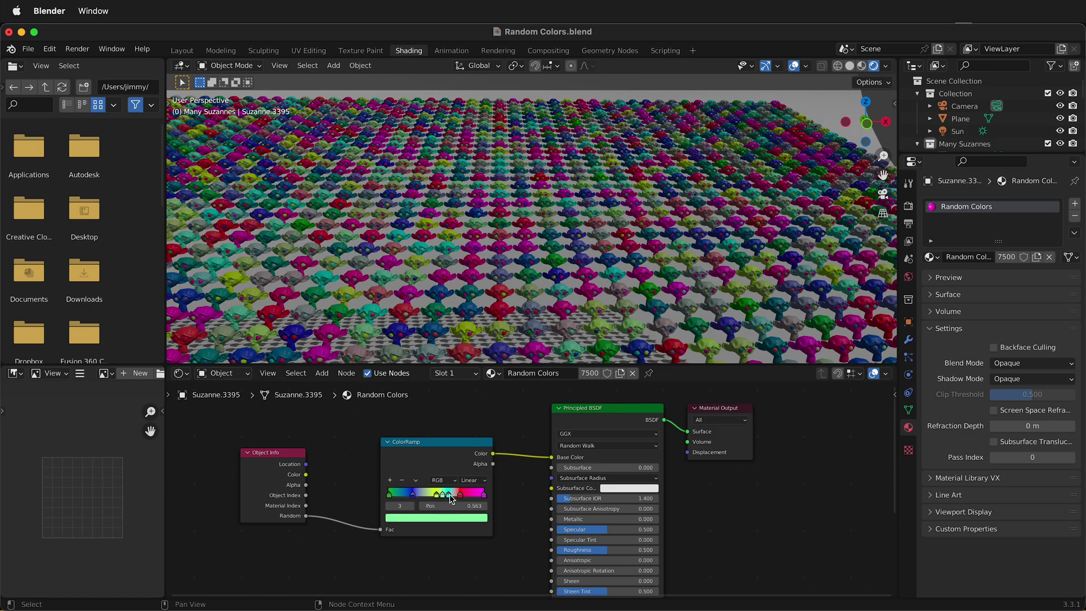
pyautogui.moveTo(450, 495); pyautogui.dragTo(402, 495)
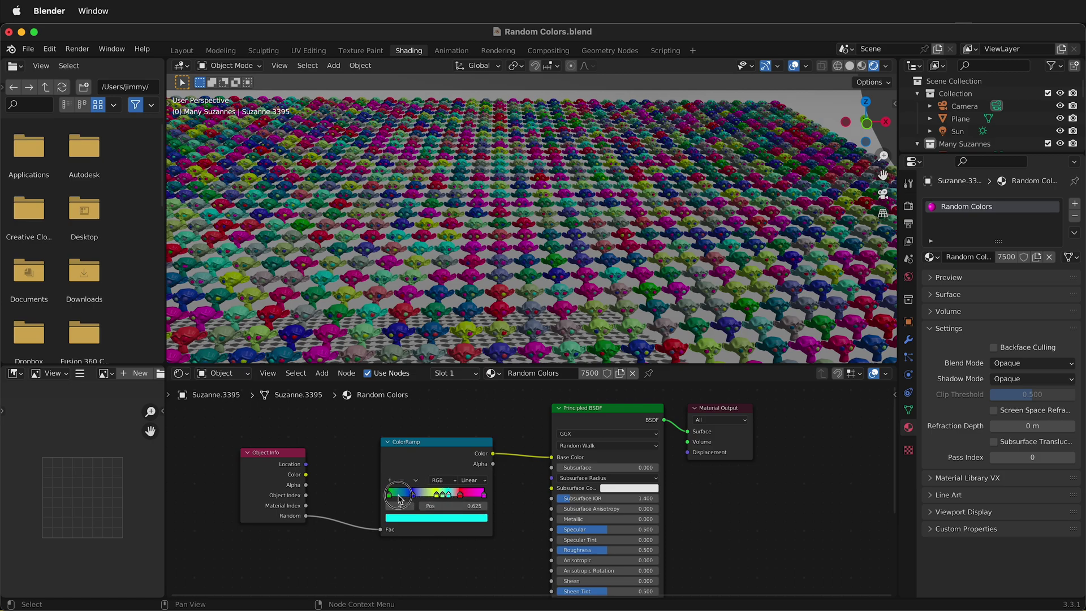
pyautogui.click(427, 519)
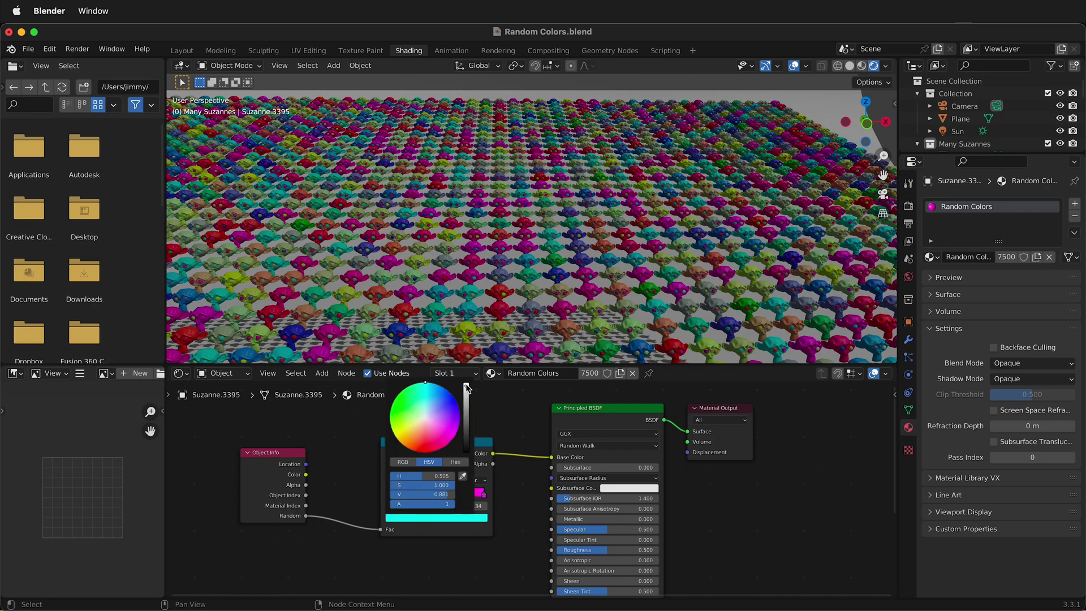
pyautogui.moveTo(467, 388)
pyautogui.mouseDown()
pyautogui.moveTo(468, 430)
pyautogui.moveTo(467, 388)
pyautogui.mouseUp()
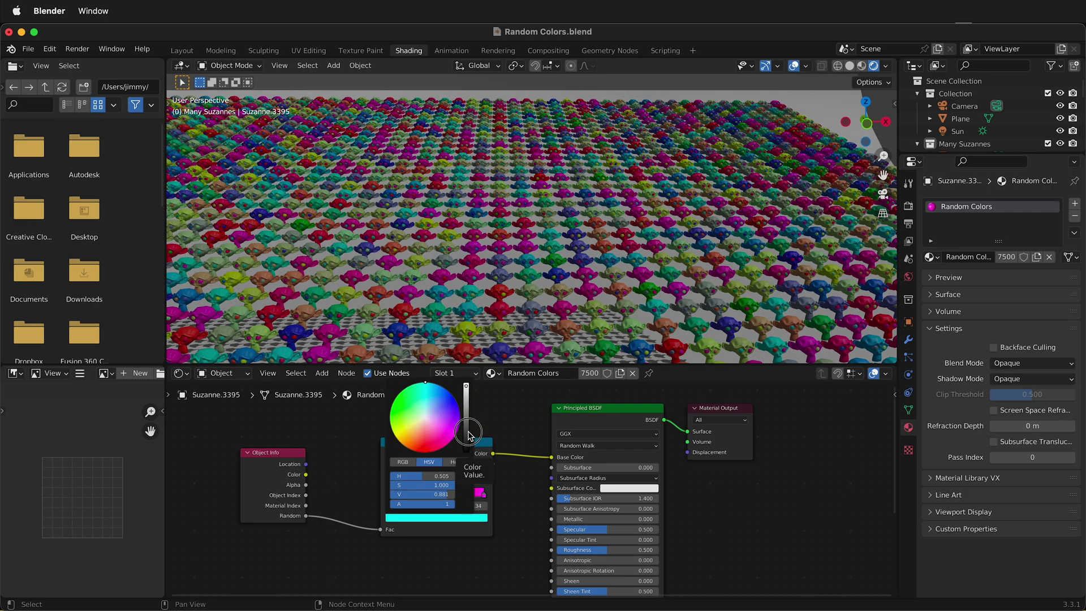
pyautogui.moveTo(435, 422); pyautogui.dragTo(420, 435)
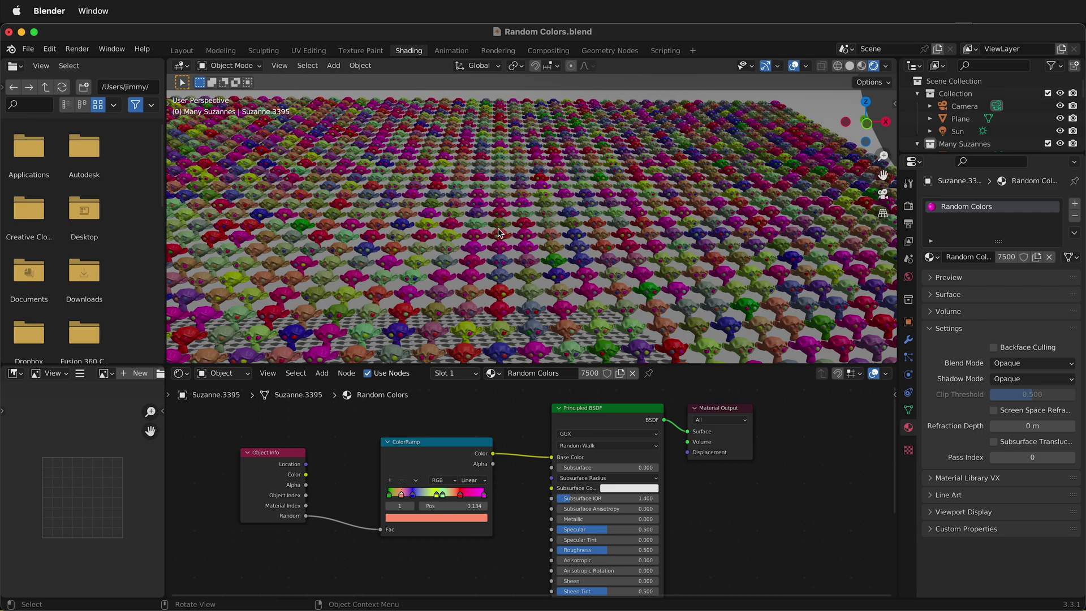
# Orbit in closer to inspect the Suzannes' magenta, salmon, blue, green, yellow and red hues.
pyautogui.moveTo(587, 220)
pyautogui.mouseDown(button='middle')
pyautogui.moveTo(572, 212)
pyautogui.moveTo(616, 217)
pyautogui.moveTo(585, 211)
pyautogui.mouseUp(button='middle')
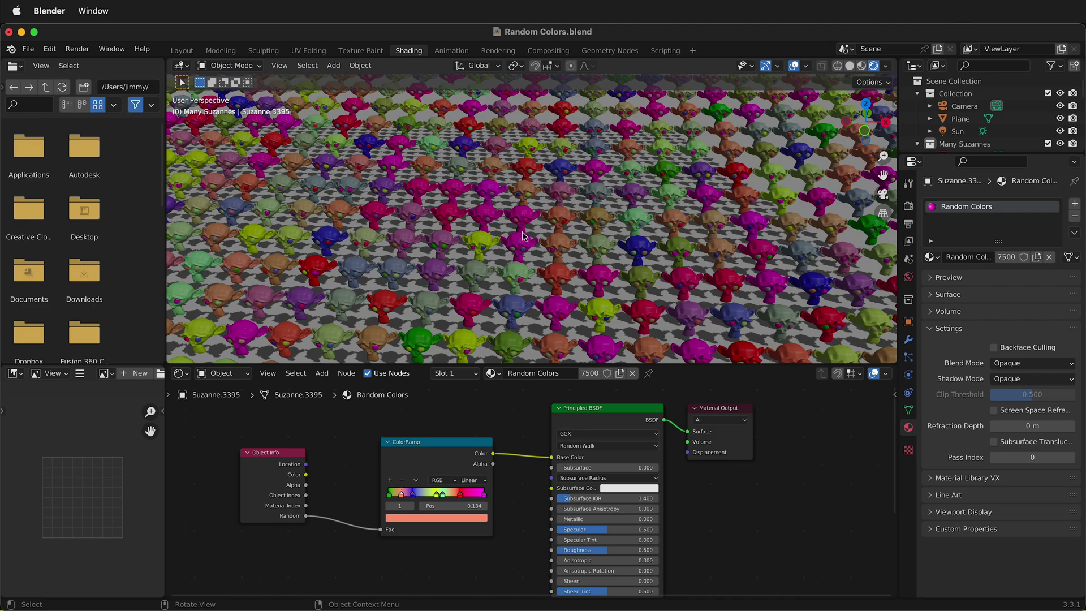